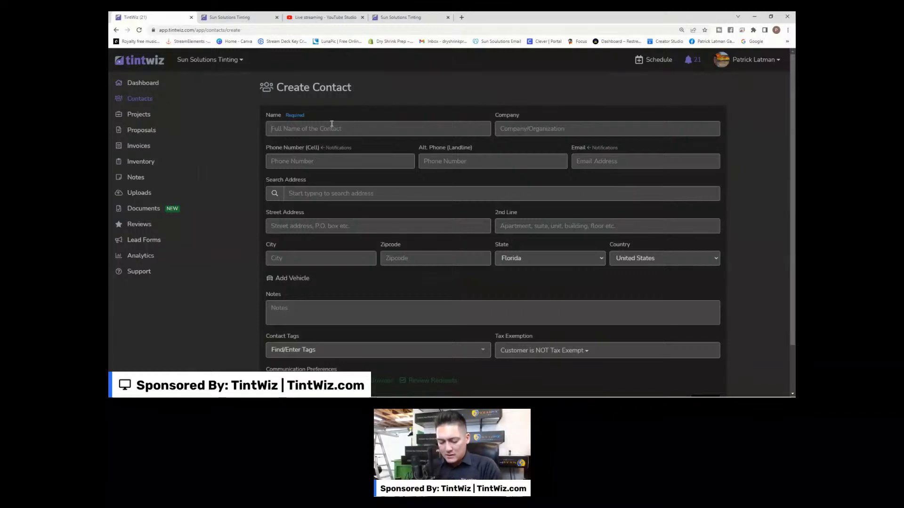
Enter the new contact's full name, cell phone number and e-mail address.
{"action": "type", "text": "jo"}
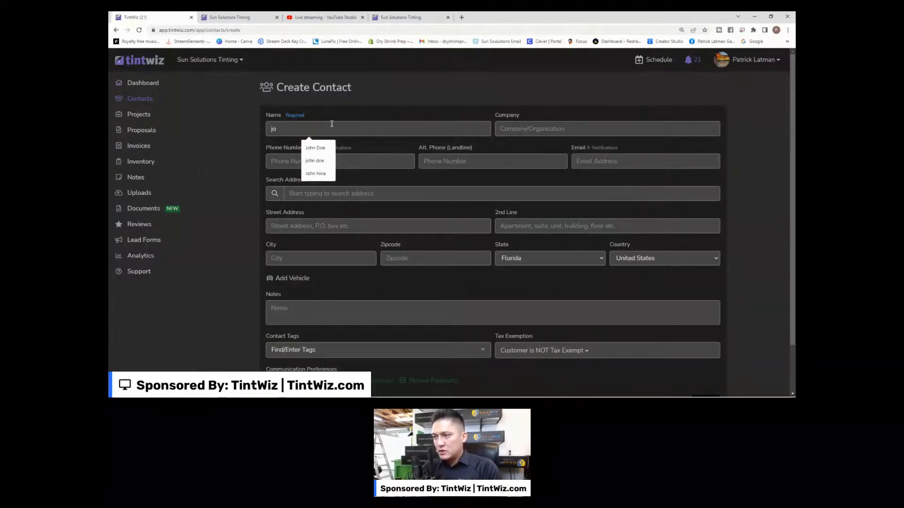
{"action": "type", "text": "hn doe "}
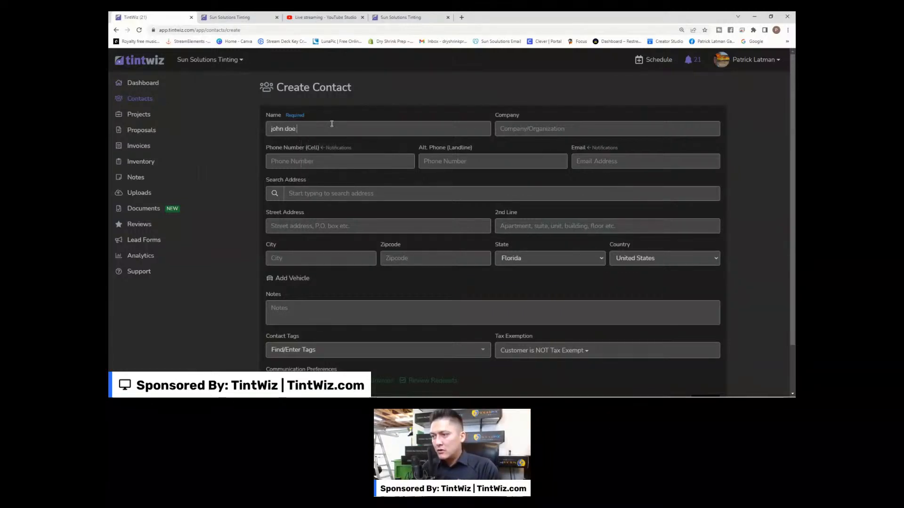
{"action": "type", "text": "test"}
{"action": "key", "text": "BackSpace"}
{"action": "key", "text": "BackSpace"}
{"action": "key", "text": "BackSpace"}
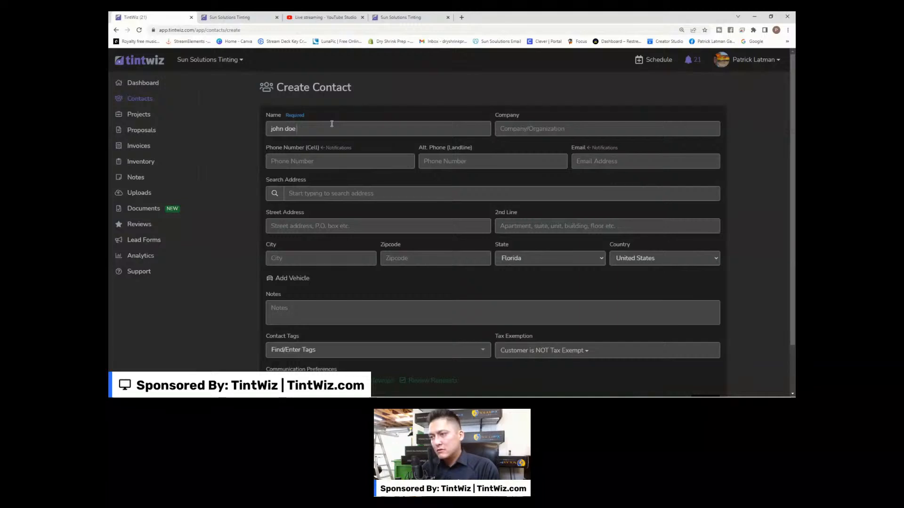
{"action": "type", "text": "test"}
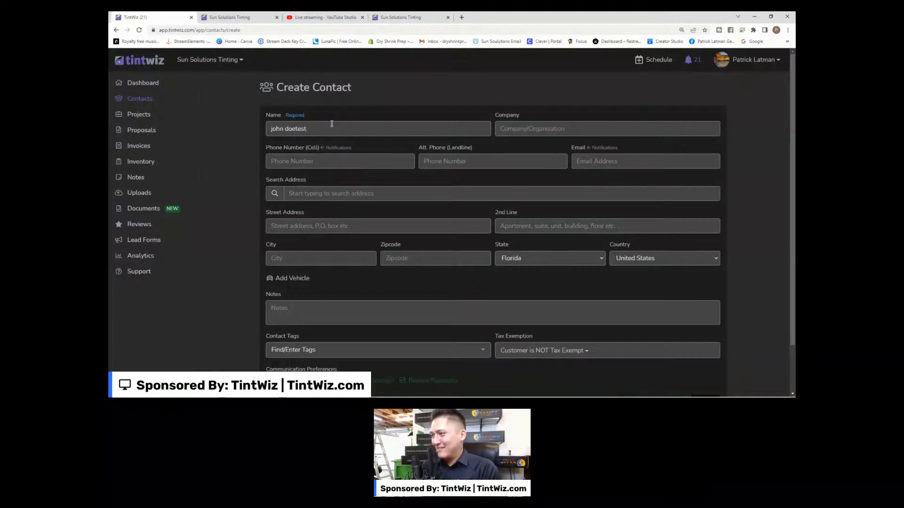
{"action": "left_click", "coordinate": [352, 162]}
{"action": "left_click", "coordinate": [610, 165]}
{"action": "type", "text": "asdfasdgasdfgasdfgasdg"}
{"action": "scroll", "coordinate": [243, 184], "scroll_direction": "down", "scroll_amount": 1}
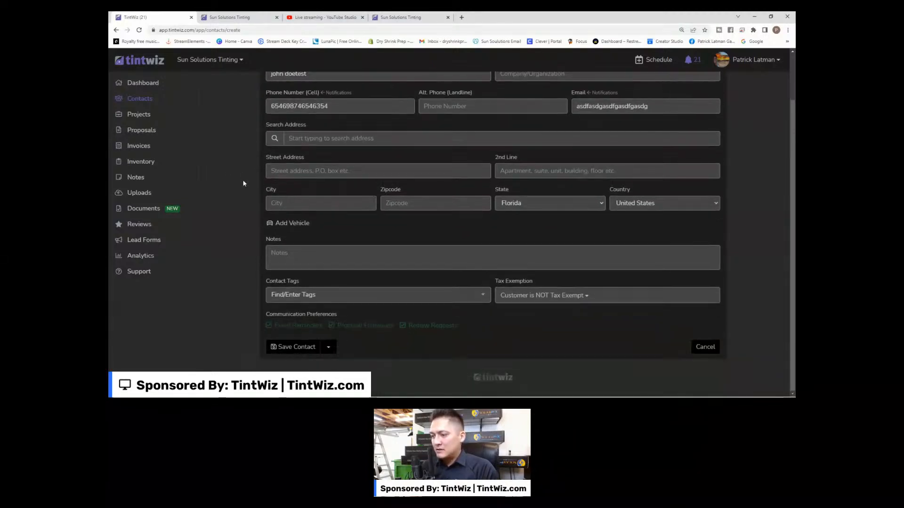
{"action": "scroll", "coordinate": [517, 354], "scroll_direction": "up", "scroll_amount": 2}
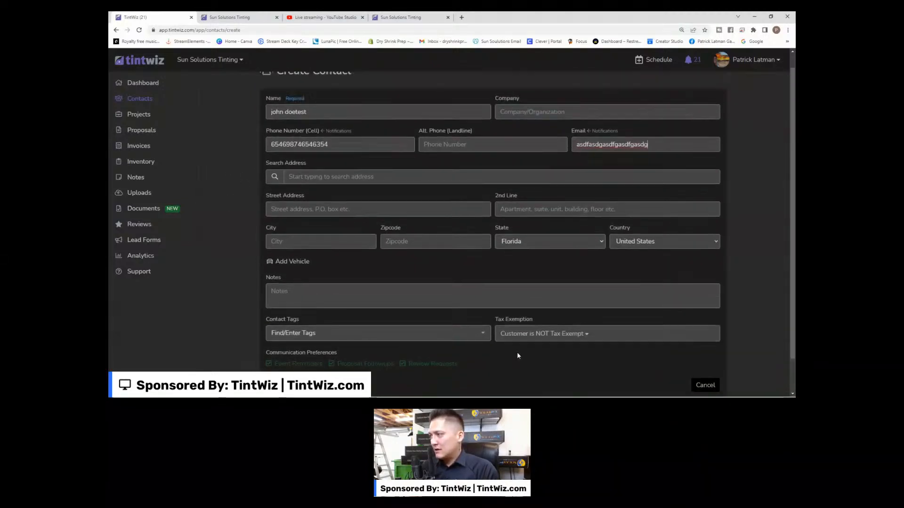
{"action": "scroll", "coordinate": [499, 347], "scroll_direction": "down", "scroll_amount": 2}
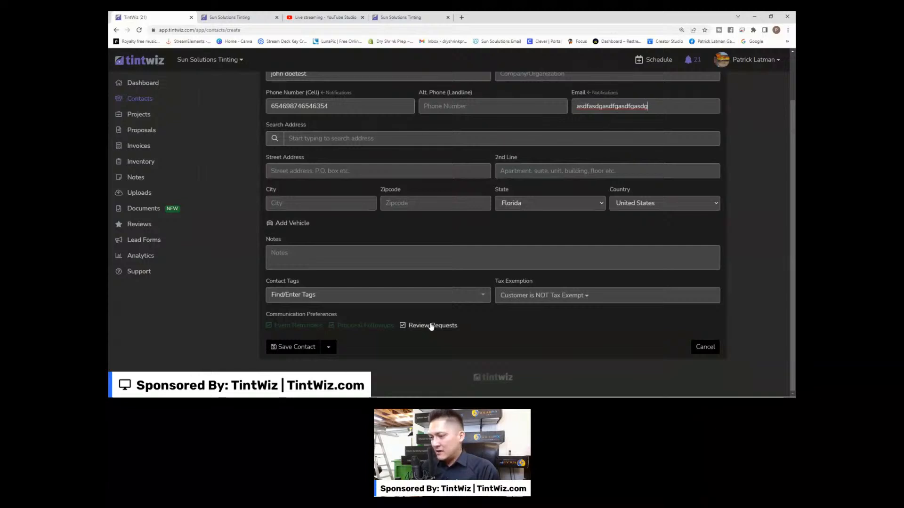
After the save is rejected, complete the e-mail address with a valid domain.
{"action": "left_click", "coordinate": [283, 349]}
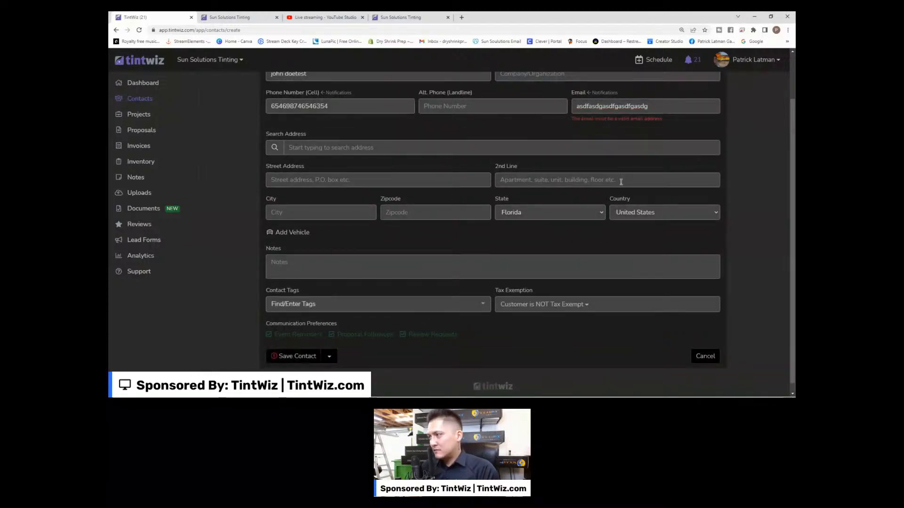
{"action": "left_click", "coordinate": [665, 109]}
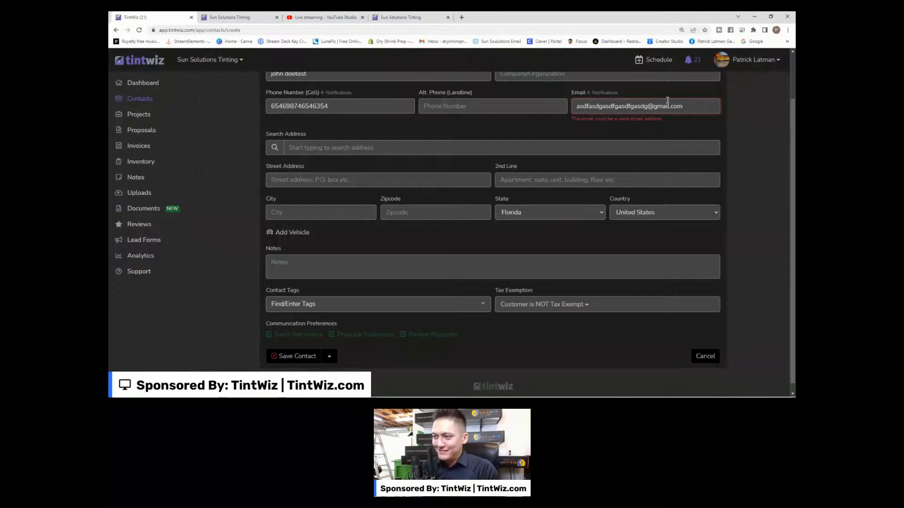
Save the contact and start an Automotive project for it.
{"action": "left_click", "coordinate": [330, 357]}
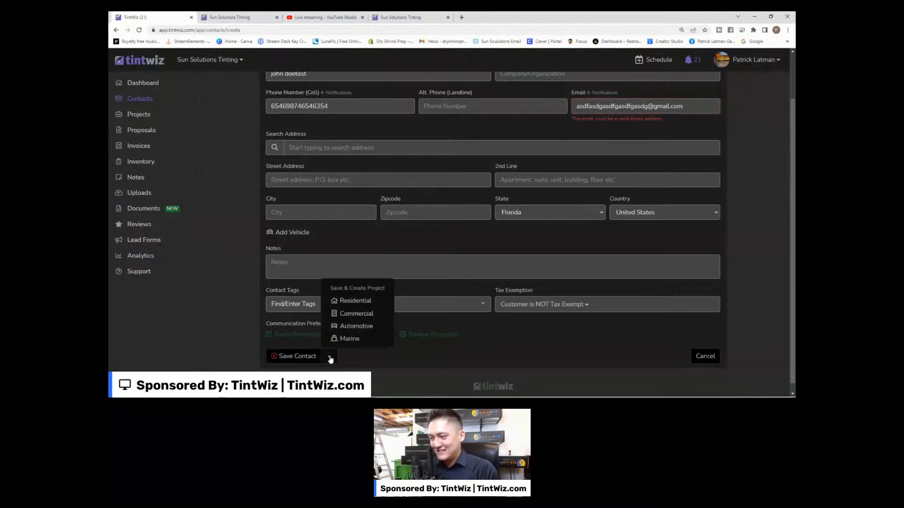
{"action": "left_click", "coordinate": [330, 359]}
{"action": "scroll", "coordinate": [372, 358], "scroll_direction": "up", "scroll_amount": 2}
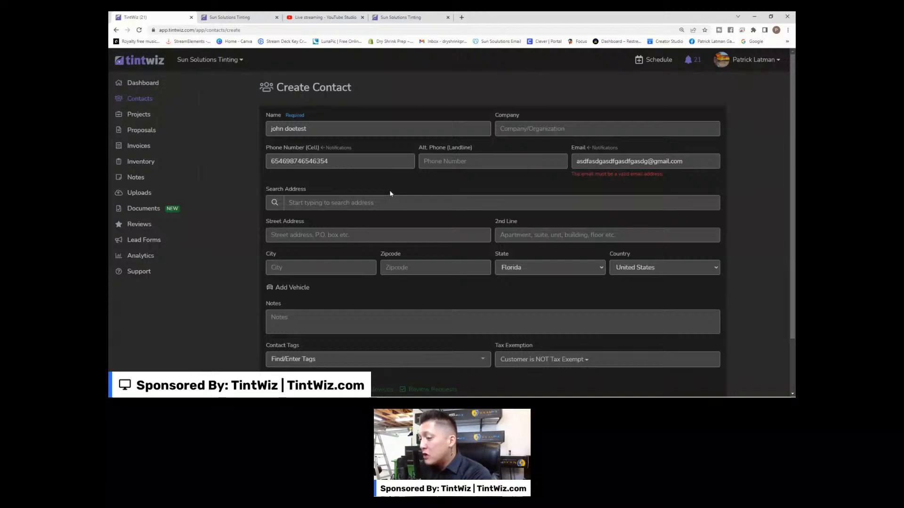
{"action": "scroll", "coordinate": [390, 193], "scroll_direction": "down", "scroll_amount": 2}
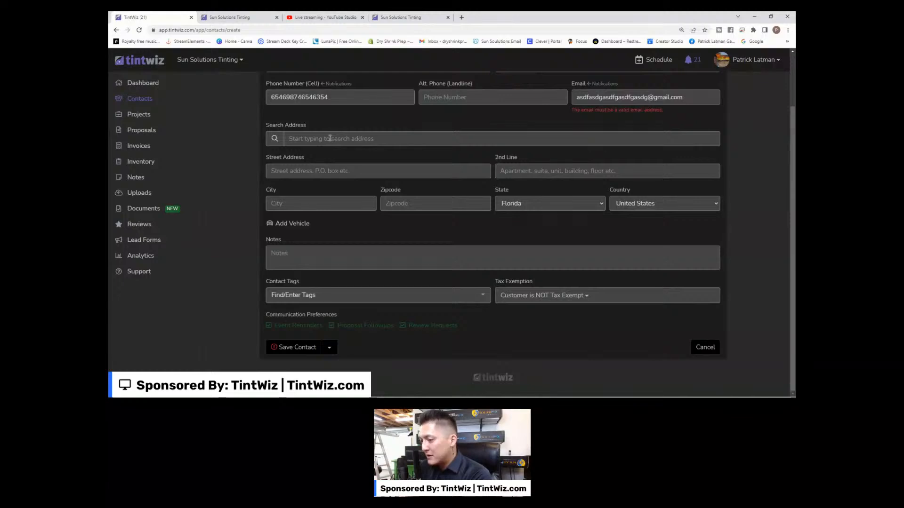
{"action": "left_click", "coordinate": [331, 352]}
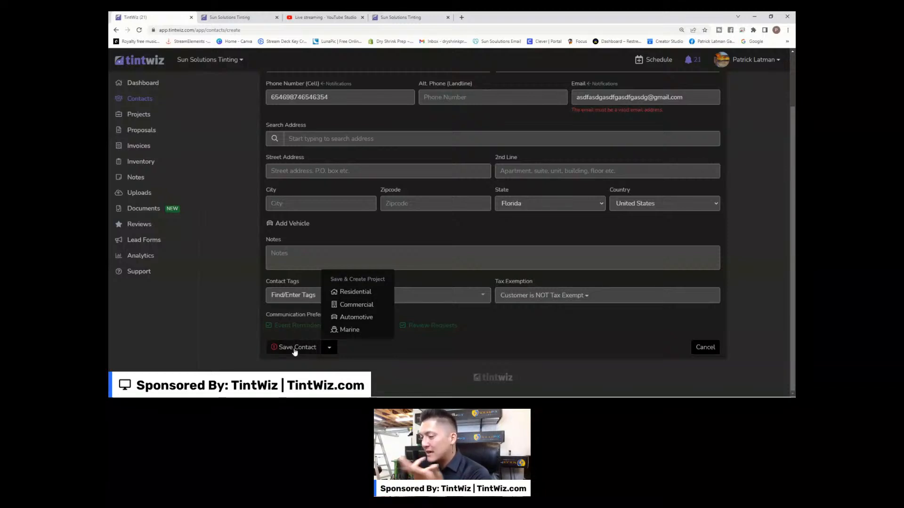
{"action": "left_click", "coordinate": [330, 348]}
{"action": "left_click", "coordinate": [330, 348]}
{"action": "left_click", "coordinate": [357, 317]}
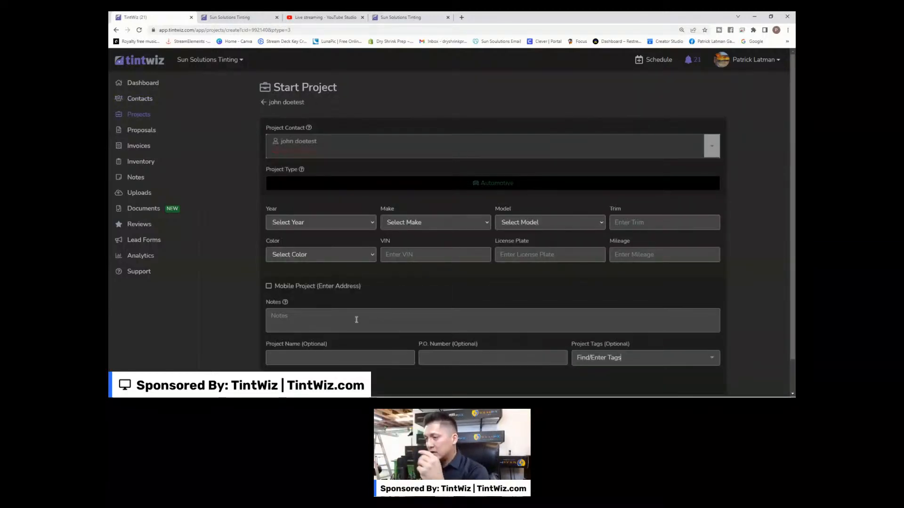
Set the vehicle to Year 2023, Make Audi, Model A7, and create the project.
{"action": "left_click", "coordinate": [282, 222]}
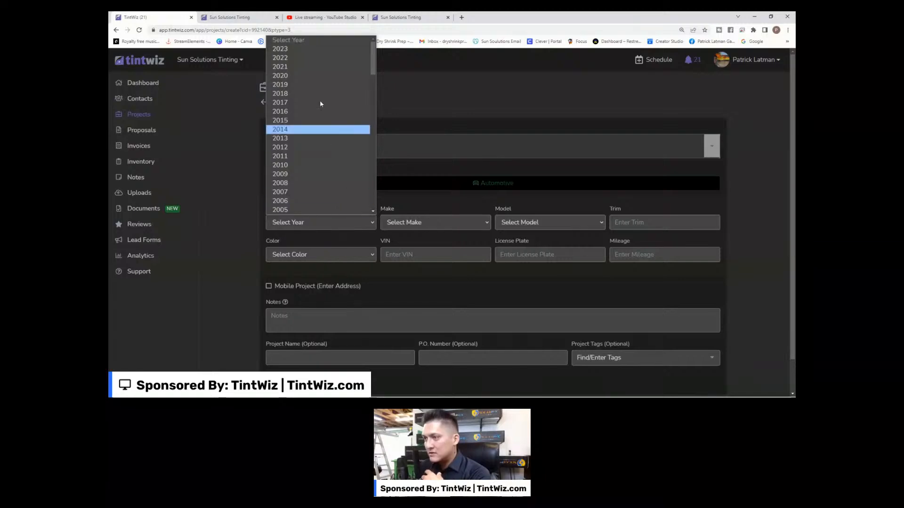
{"action": "left_click", "coordinate": [320, 49]}
{"action": "left_click", "coordinate": [404, 222]}
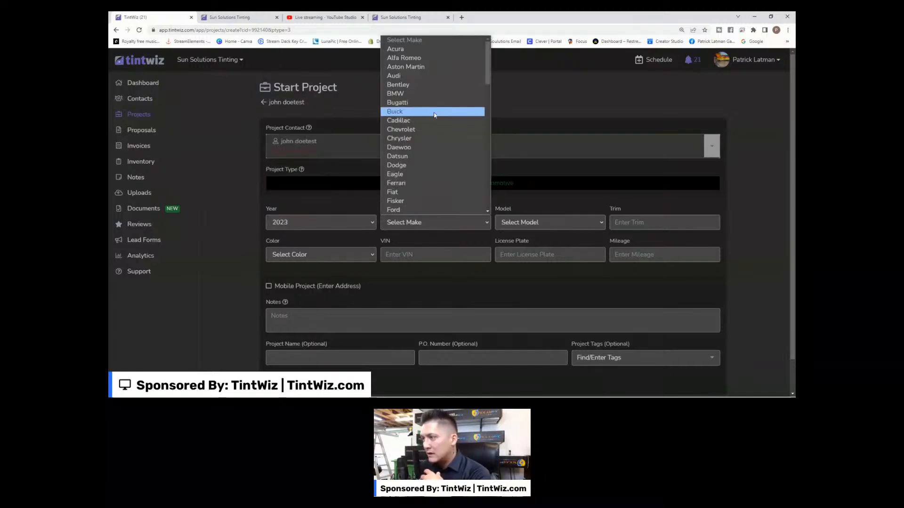
{"action": "left_click", "coordinate": [434, 78]}
{"action": "left_click", "coordinate": [526, 223]}
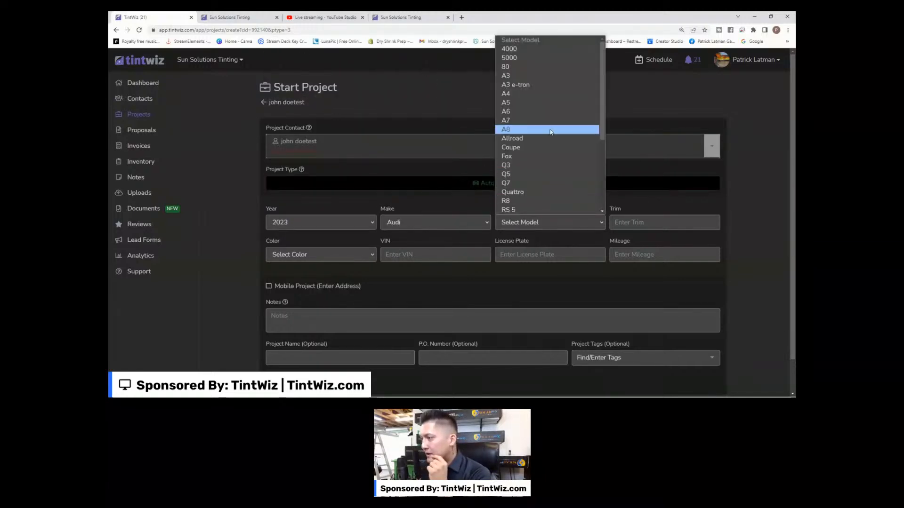
{"action": "left_click", "coordinate": [535, 123]}
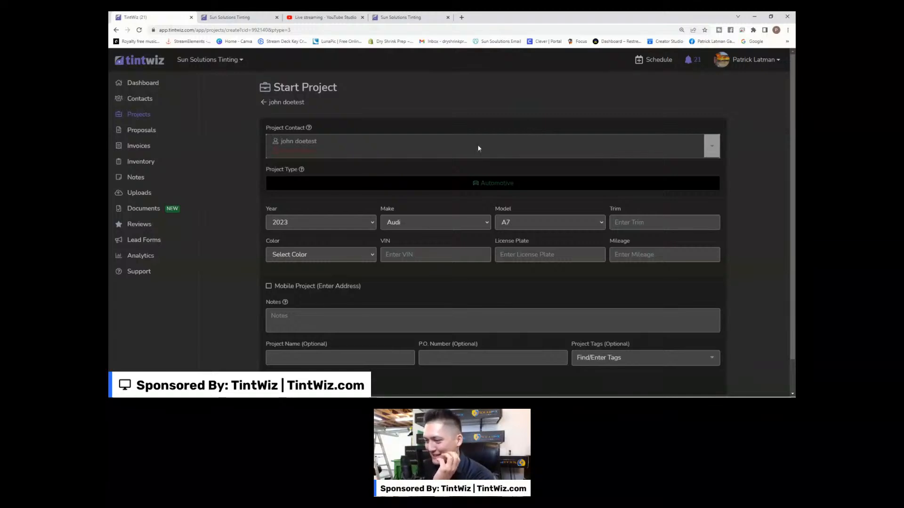
{"action": "scroll", "coordinate": [499, 137], "scroll_direction": "down", "scroll_amount": 1}
{"action": "left_click", "coordinate": [293, 348]}
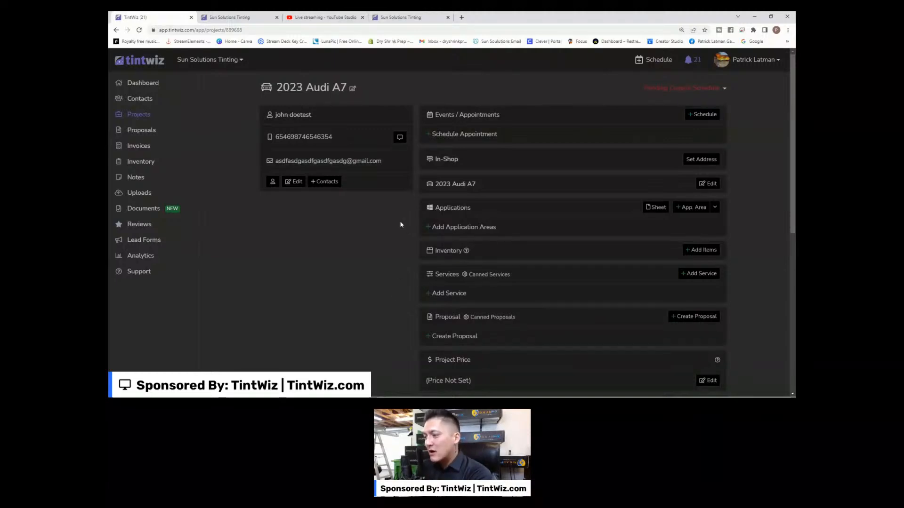
{"action": "scroll", "coordinate": [400, 225], "scroll_direction": "down", "scroll_amount": 4}
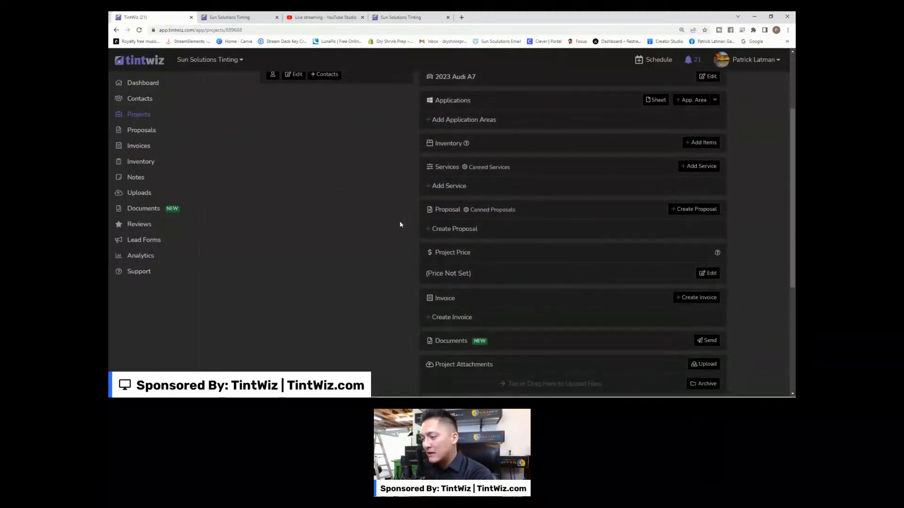
{"action": "scroll", "coordinate": [401, 225], "scroll_direction": "down", "scroll_amount": 1}
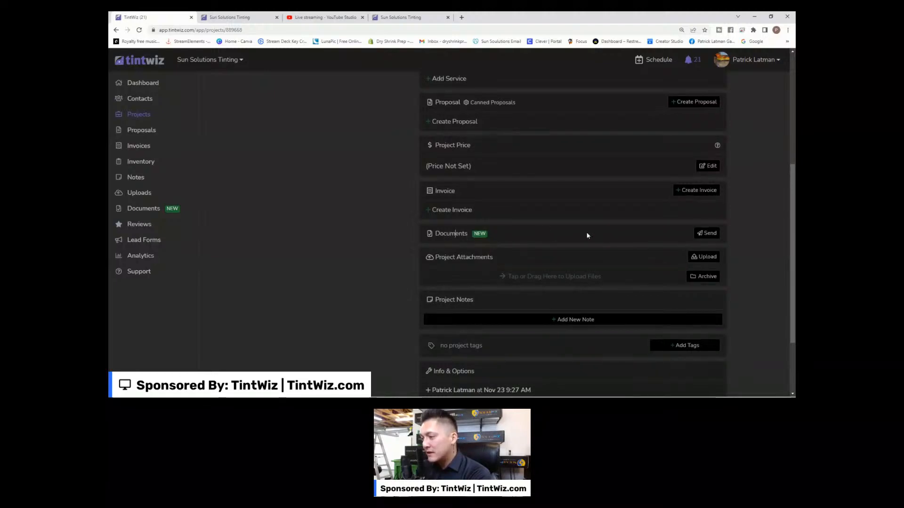
{"action": "left_click", "coordinate": [709, 234]}
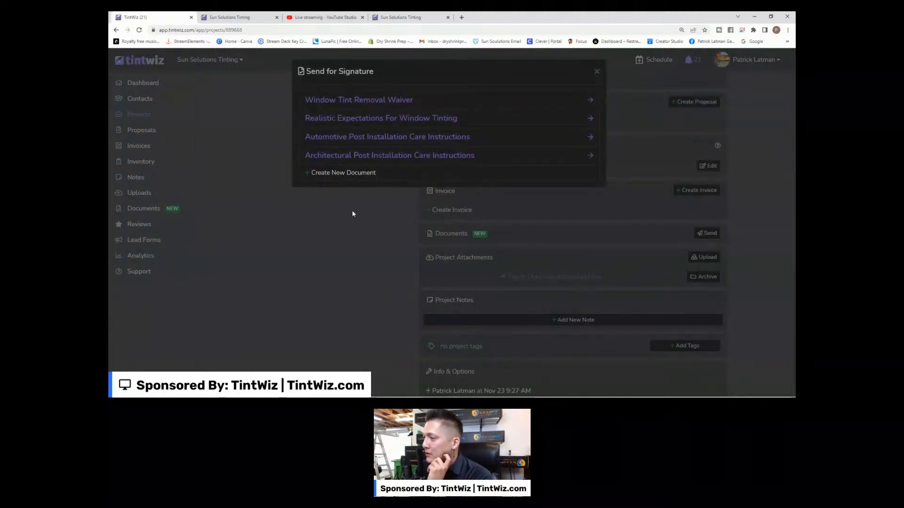
{"action": "left_click", "coordinate": [594, 72]}
{"action": "scroll", "coordinate": [360, 239], "scroll_direction": "up", "scroll_amount": 4}
{"action": "scroll", "coordinate": [360, 239], "scroll_direction": "up", "scroll_amount": 1}
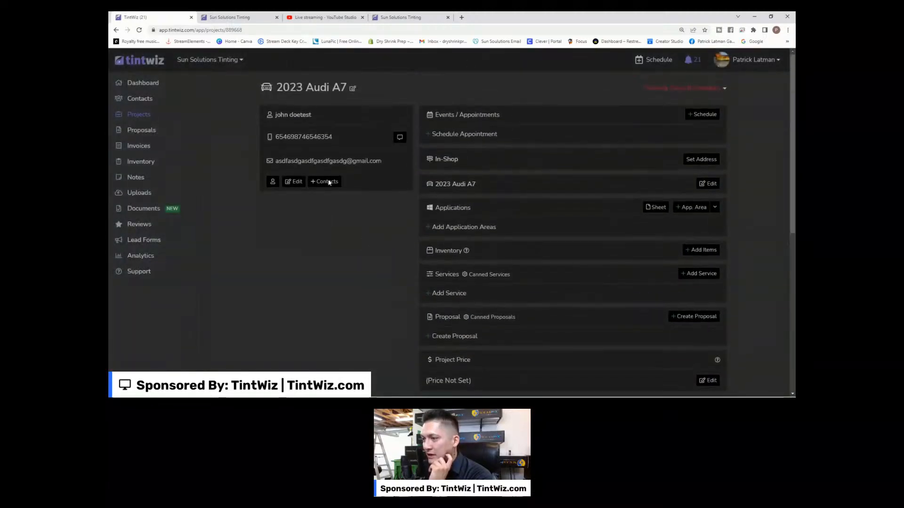
Edit the contact card, overwrite the cell phone number with the new one, and save.
{"action": "left_click", "coordinate": [291, 181]}
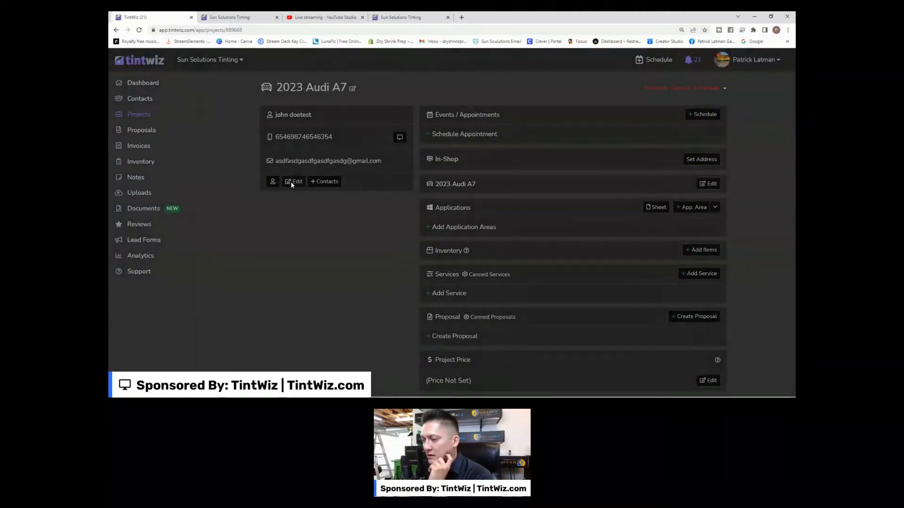
{"action": "left_click_drag", "start_coordinate": [371, 142], "coordinate": [267, 137]}
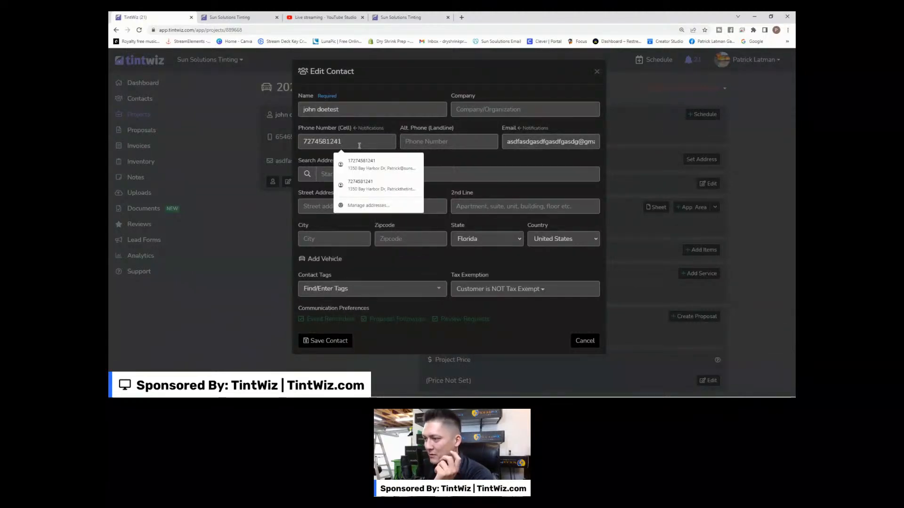
{"action": "left_click", "coordinate": [321, 341]}
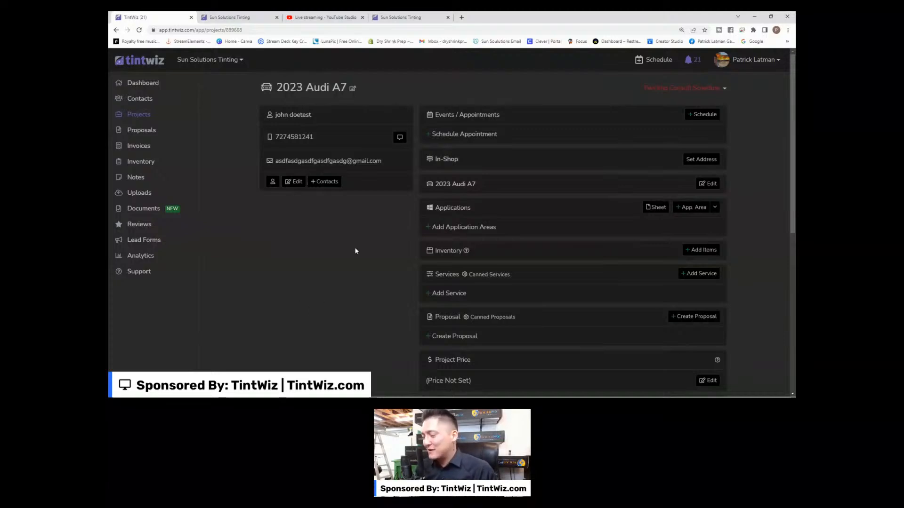
{"action": "scroll", "coordinate": [353, 248], "scroll_direction": "down", "scroll_amount": 6}
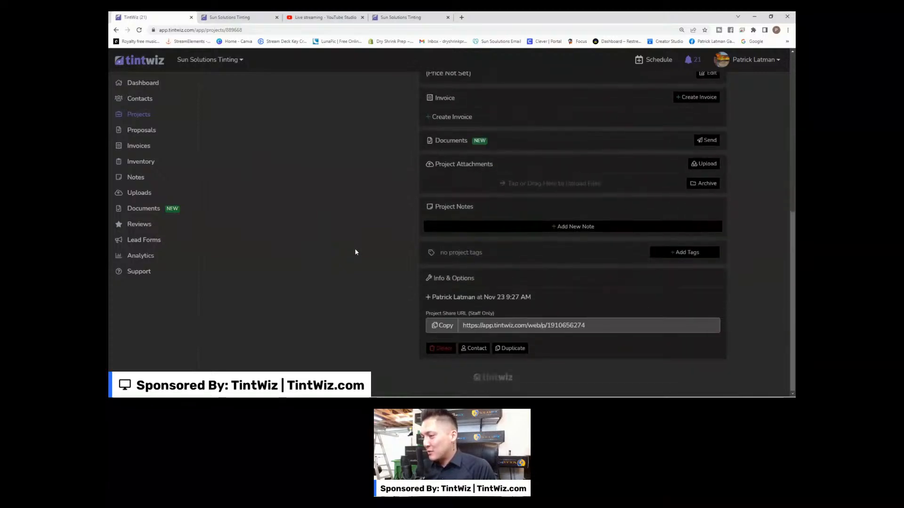
{"action": "scroll", "coordinate": [356, 251], "scroll_direction": "up", "scroll_amount": 2}
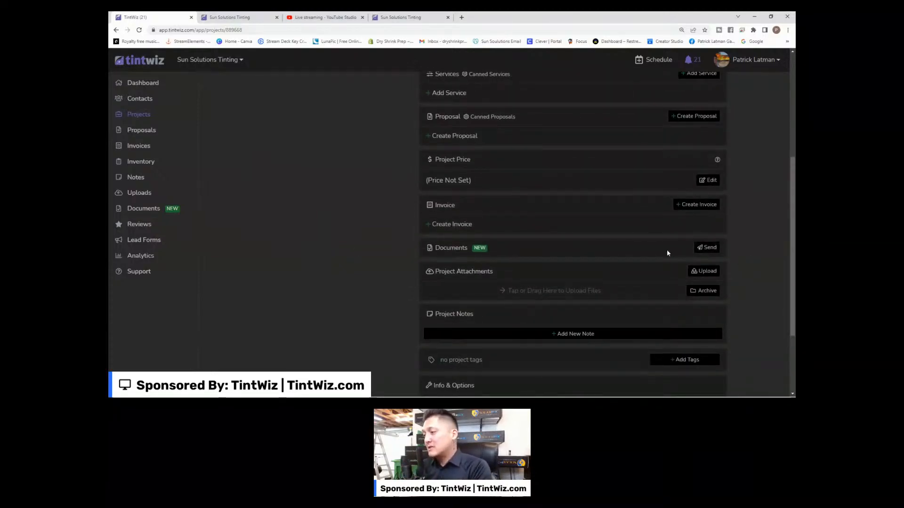
{"action": "scroll", "coordinate": [389, 262], "scroll_direction": "down", "scroll_amount": 2}
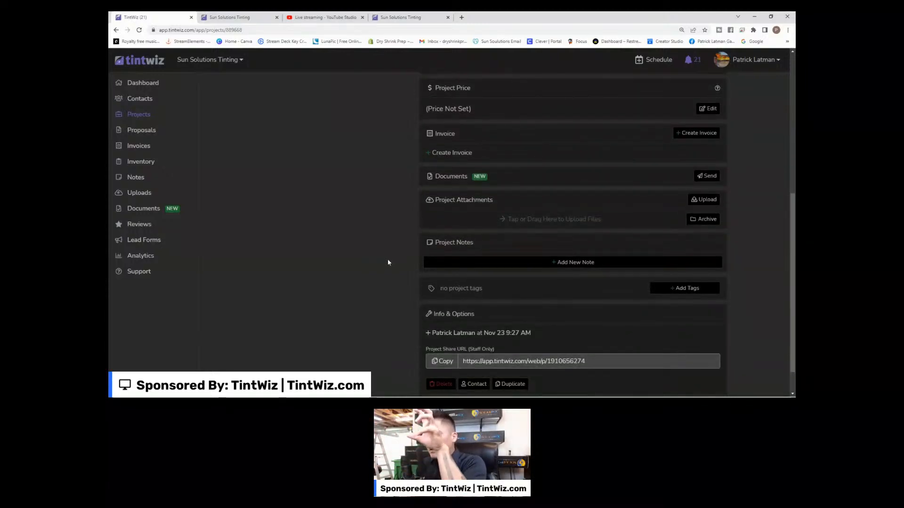
{"action": "scroll", "coordinate": [387, 262], "scroll_direction": "up", "scroll_amount": 6}
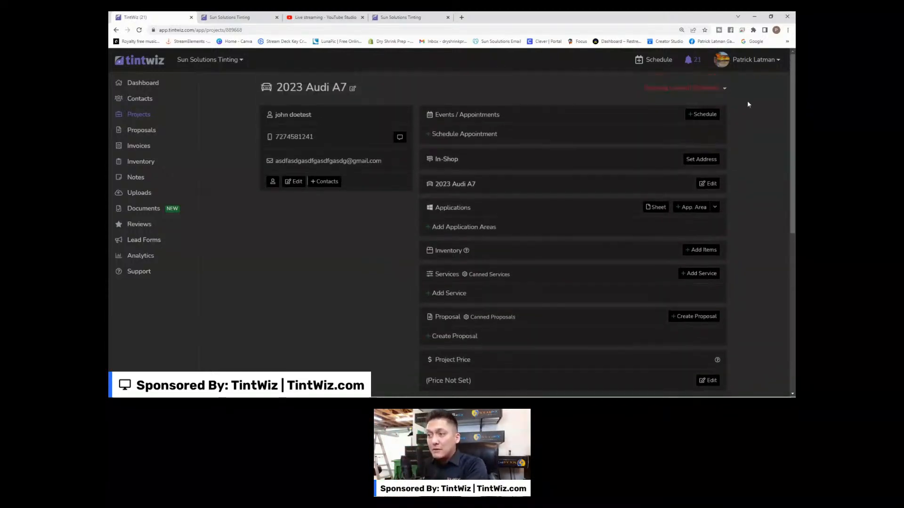
{"action": "scroll", "coordinate": [400, 300], "scroll_direction": "down", "scroll_amount": 5}
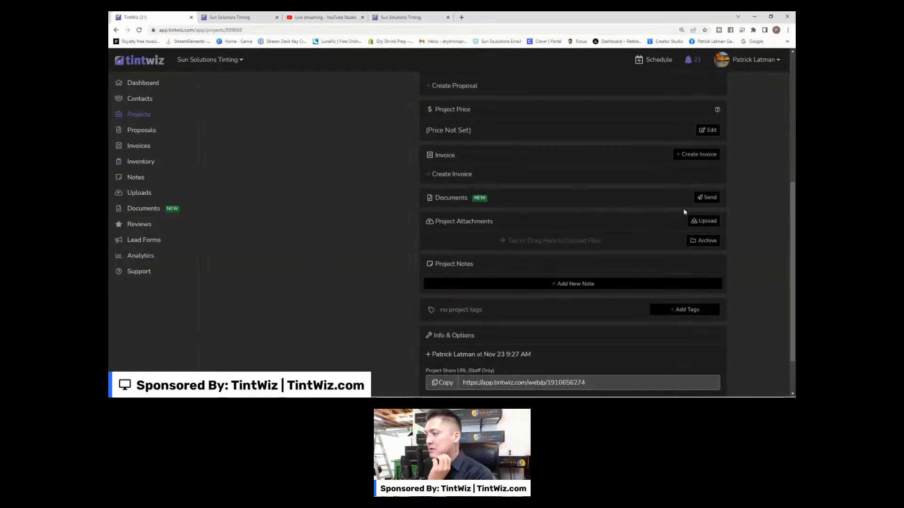
Choose the Window Tint Removal Waiver document and check the attached customer name and e-mail.
{"action": "left_click", "coordinate": [700, 198]}
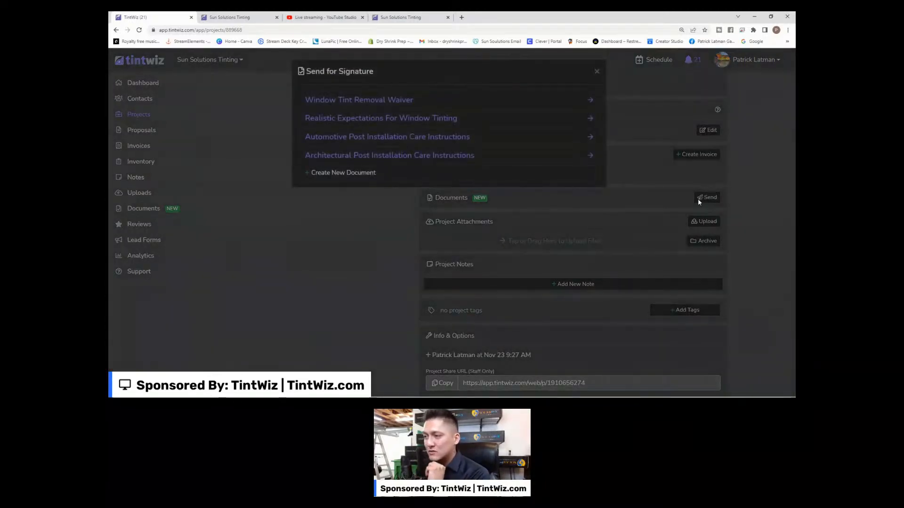
{"action": "left_click", "coordinate": [356, 100]}
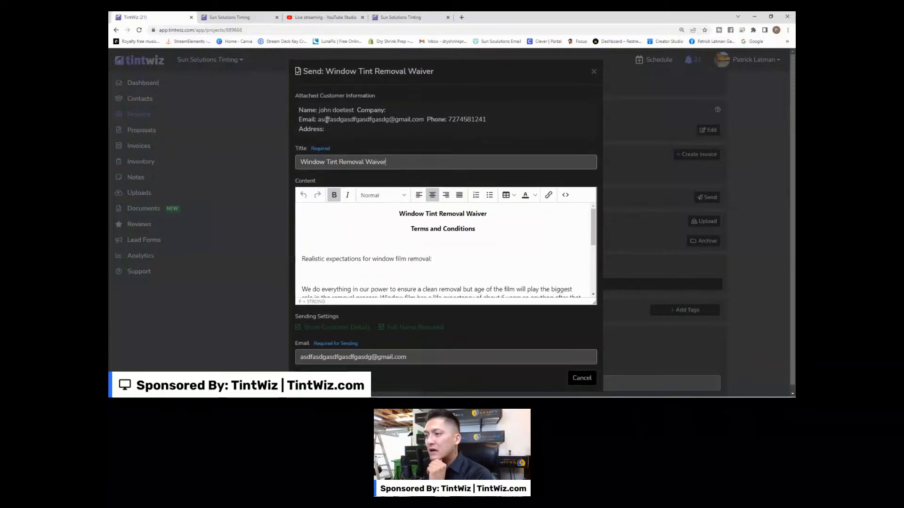
{"action": "left_click_drag", "start_coordinate": [318, 119], "coordinate": [504, 121]}
{"action": "left_click", "coordinate": [444, 132]}
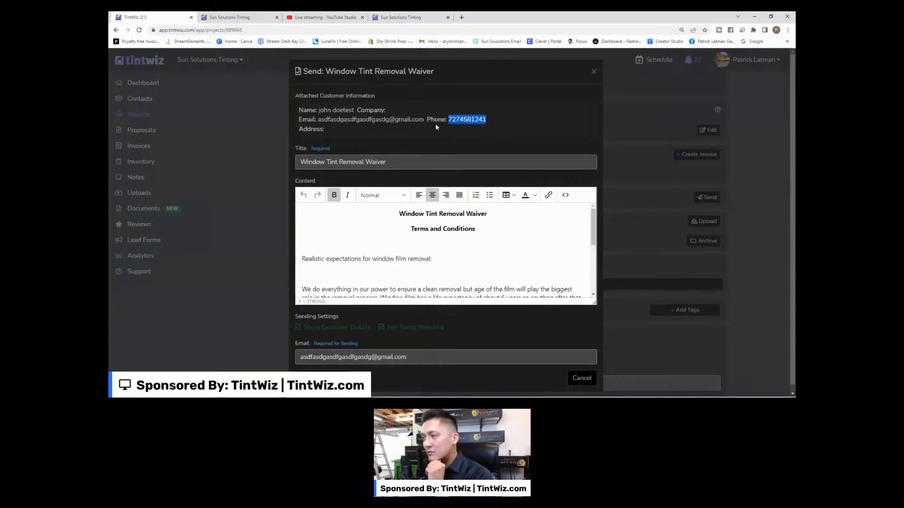
{"action": "left_click_drag", "start_coordinate": [319, 110], "coordinate": [353, 110]}
{"action": "left_click", "coordinate": [449, 109]}
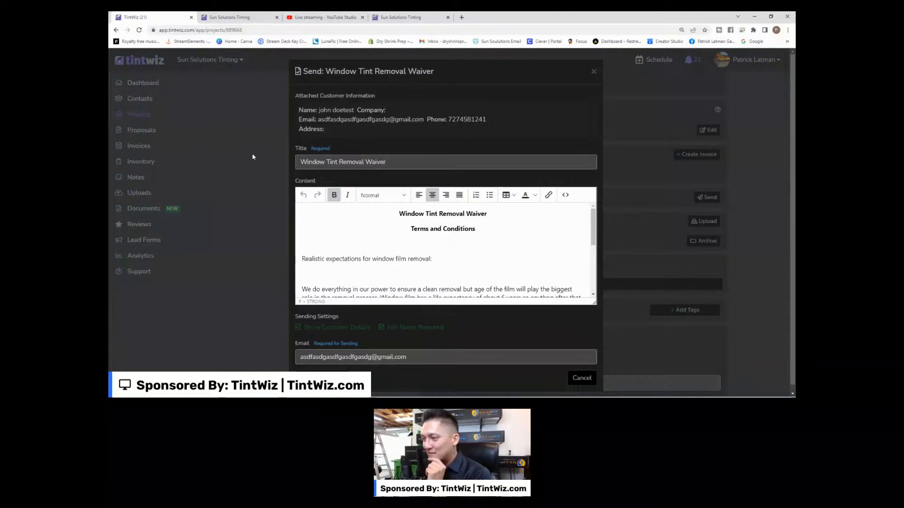
Save and send the waiver to the customer, confirming with Yes.
{"action": "scroll", "coordinate": [252, 157], "scroll_direction": "down", "scroll_amount": 1}
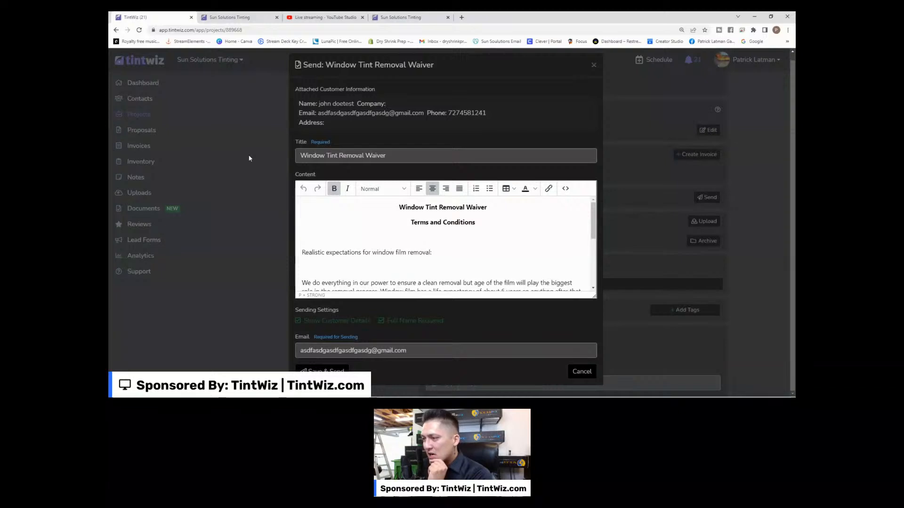
{"action": "scroll", "coordinate": [430, 233], "scroll_direction": "down", "scroll_amount": 5}
{"action": "scroll", "coordinate": [429, 232], "scroll_direction": "up", "scroll_amount": 5}
{"action": "scroll", "coordinate": [347, 201], "scroll_direction": "down", "scroll_amount": 5}
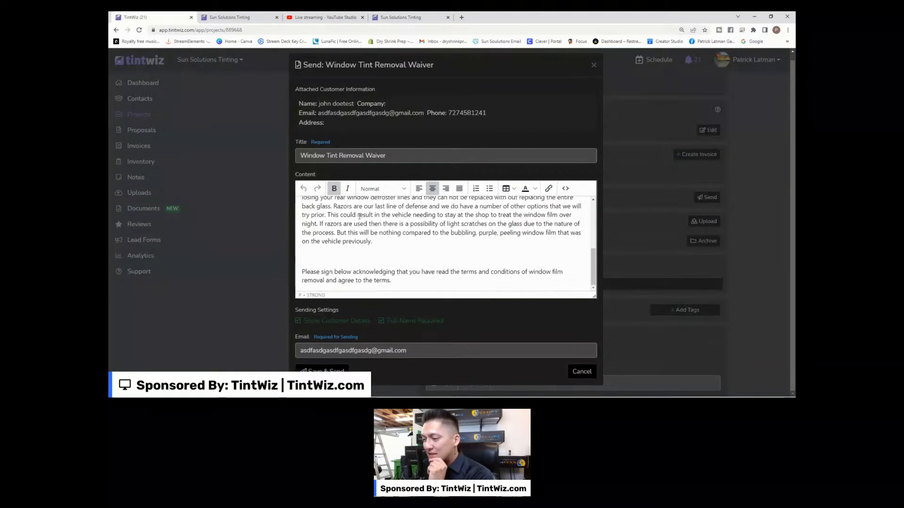
{"action": "left_click", "coordinate": [346, 371]}
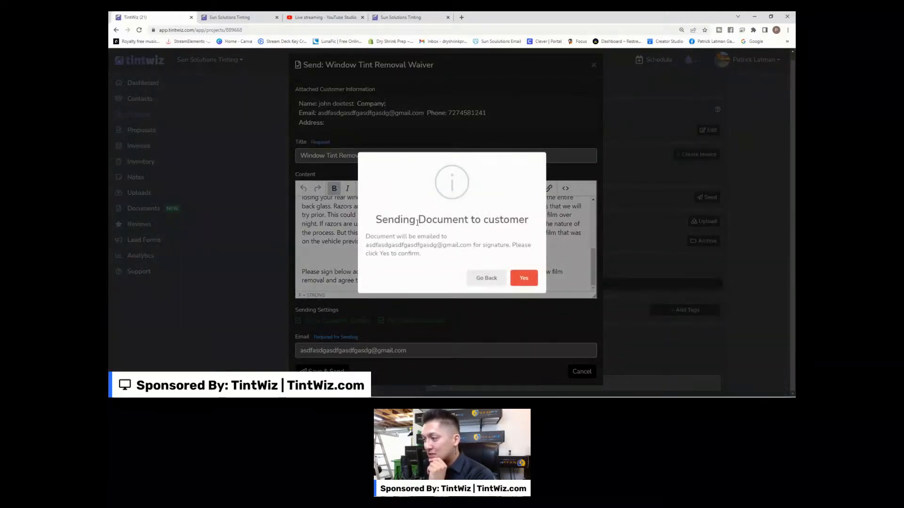
{"action": "left_click", "coordinate": [523, 282]}
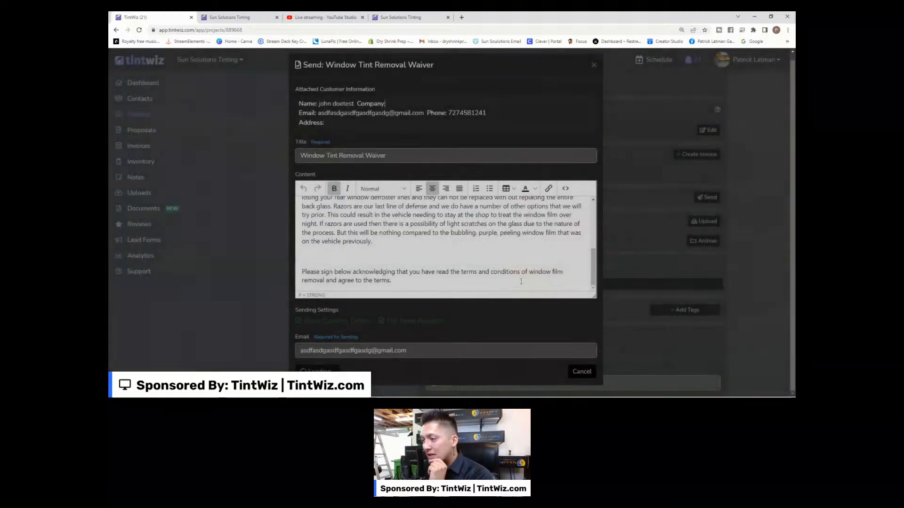
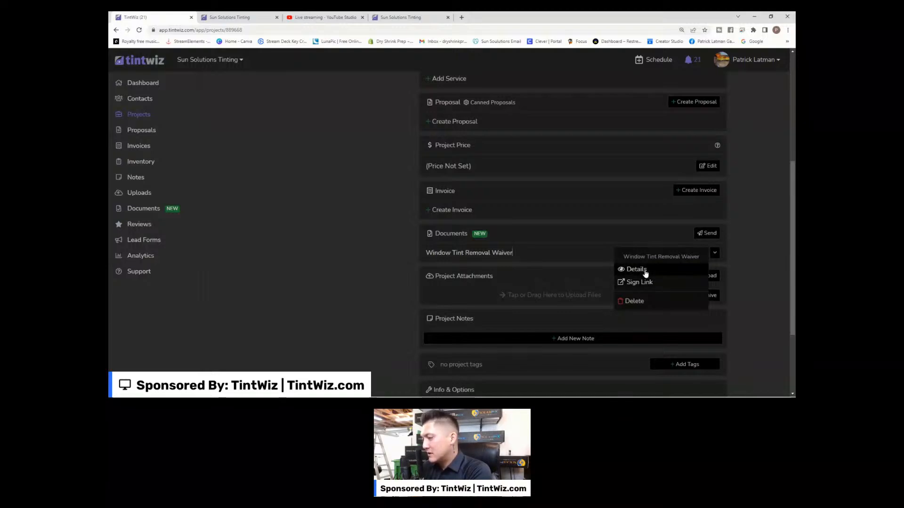
Open the Details modal for the Window Tint Removal Waiver from its options dropdown.
{"action": "left_click", "coordinate": [646, 273]}
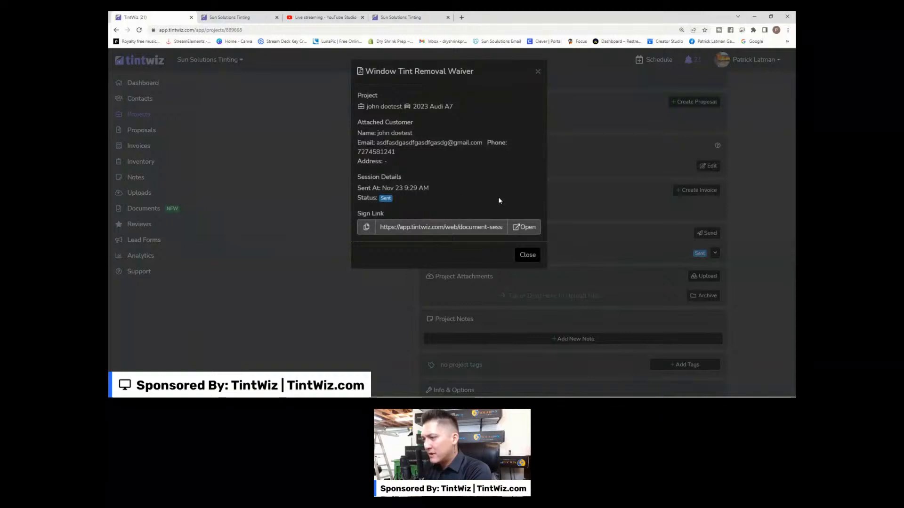
{"action": "left_click", "coordinate": [540, 73]}
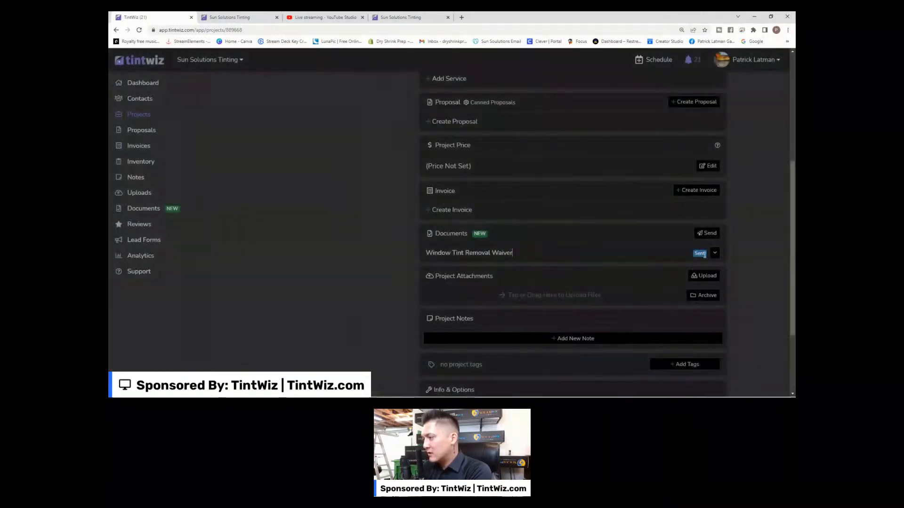
{"action": "left_click", "coordinate": [715, 254]}
{"action": "left_click", "coordinate": [660, 270]}
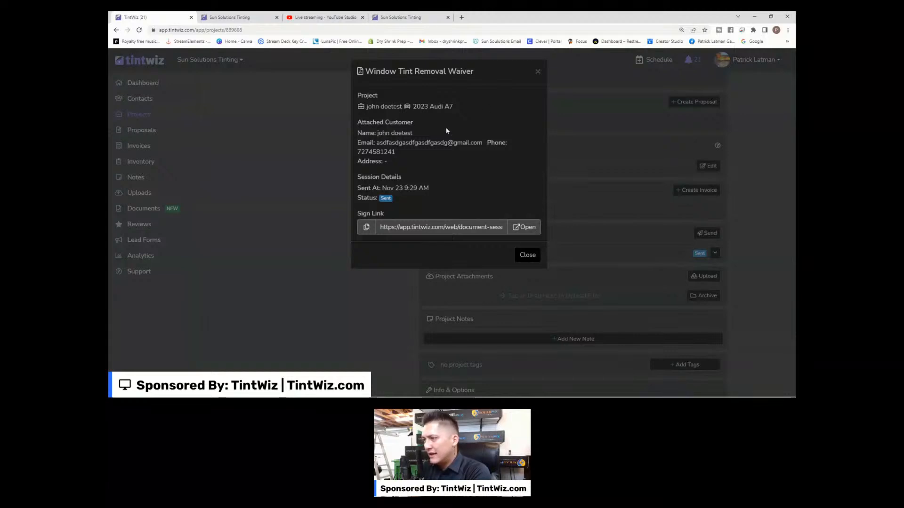
Check the attached customer's e-mail, phone and Sent status, then open the Sign Link.
{"action": "left_click_drag", "start_coordinate": [377, 143], "coordinate": [484, 143]}
{"action": "left_click_drag", "start_coordinate": [357, 152], "coordinate": [397, 155]}
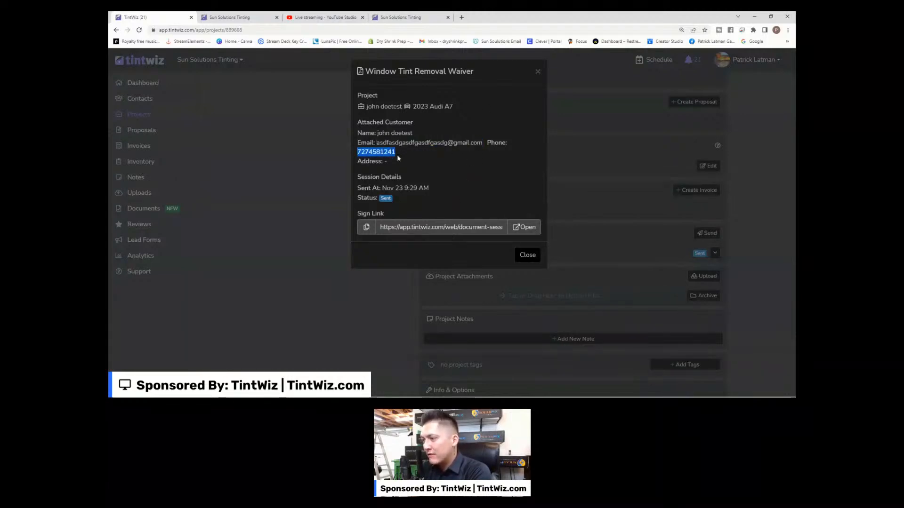
{"action": "left_click", "coordinate": [432, 168]}
{"action": "double_click", "coordinate": [387, 198]}
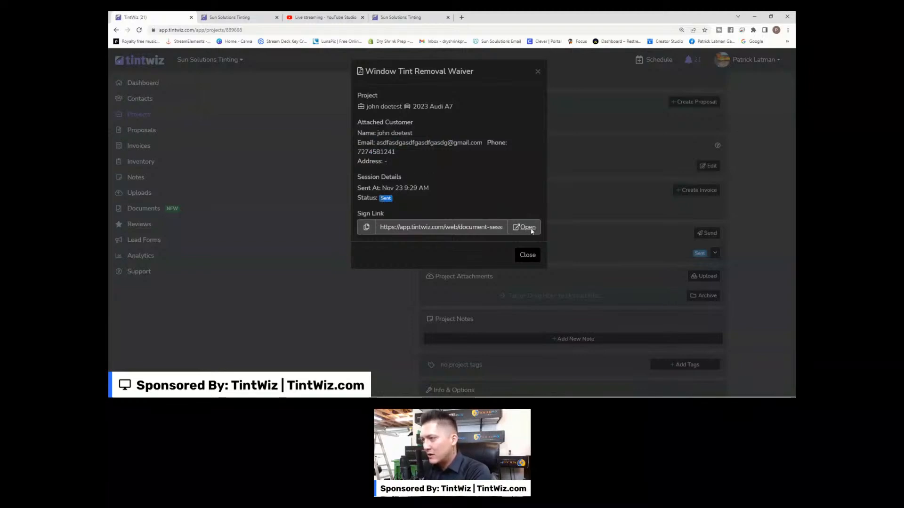
{"action": "left_click", "coordinate": [525, 228]}
Scroll through the waiver signing page and review the customer information block.
{"action": "scroll", "coordinate": [338, 140], "scroll_direction": "down", "scroll_amount": 4}
{"action": "scroll", "coordinate": [391, 179], "scroll_direction": "up", "scroll_amount": 3}
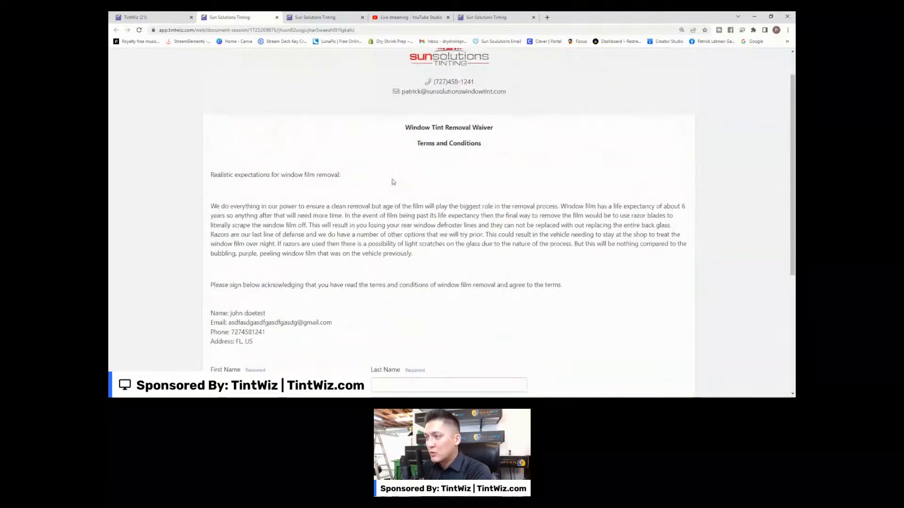
{"action": "scroll", "coordinate": [393, 182], "scroll_direction": "down", "scroll_amount": 3}
{"action": "scroll", "coordinate": [393, 179], "scroll_direction": "up", "scroll_amount": 2}
{"action": "left_click_drag", "start_coordinate": [270, 315], "coordinate": [198, 281]}
{"action": "left_click", "coordinate": [285, 306]}
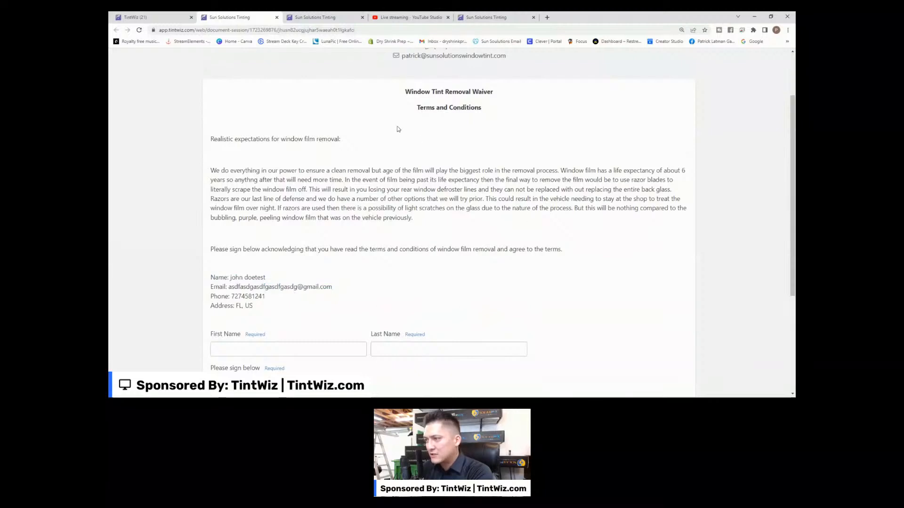
Focus First Name, draw a test signature in the signature box, then close the signing tab.
{"action": "scroll", "coordinate": [332, 198], "scroll_direction": "down", "scroll_amount": 2}
{"action": "left_click", "coordinate": [277, 278]}
{"action": "left_click", "coordinate": [254, 329]}
{"action": "mouse_move", "coordinate": [230, 319]}
{"action": "left_mouse_down"}
{"action": "mouse_move", "coordinate": [228, 348]}
{"action": "mouse_move", "coordinate": [261, 328]}
{"action": "mouse_move", "coordinate": [250, 353]}
{"action": "mouse_move", "coordinate": [288, 352]}
{"action": "mouse_move", "coordinate": [297, 322]}
{"action": "mouse_move", "coordinate": [301, 343]}
{"action": "left_mouse_up"}
{"action": "scroll", "coordinate": [330, 313], "scroll_direction": "down", "scroll_amount": 2}
{"action": "scroll", "coordinate": [422, 296], "scroll_direction": "up", "scroll_amount": 5}
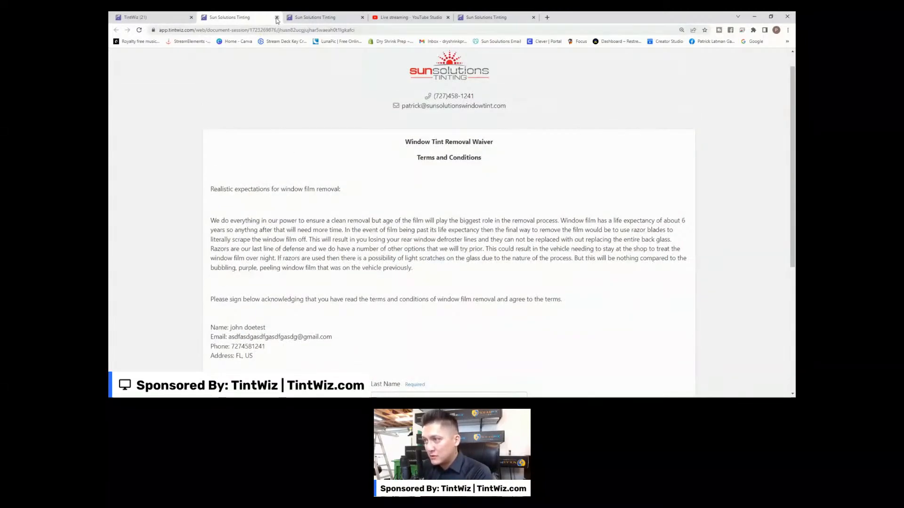
{"action": "scroll", "coordinate": [294, 158], "scroll_direction": "down", "scroll_amount": 5}
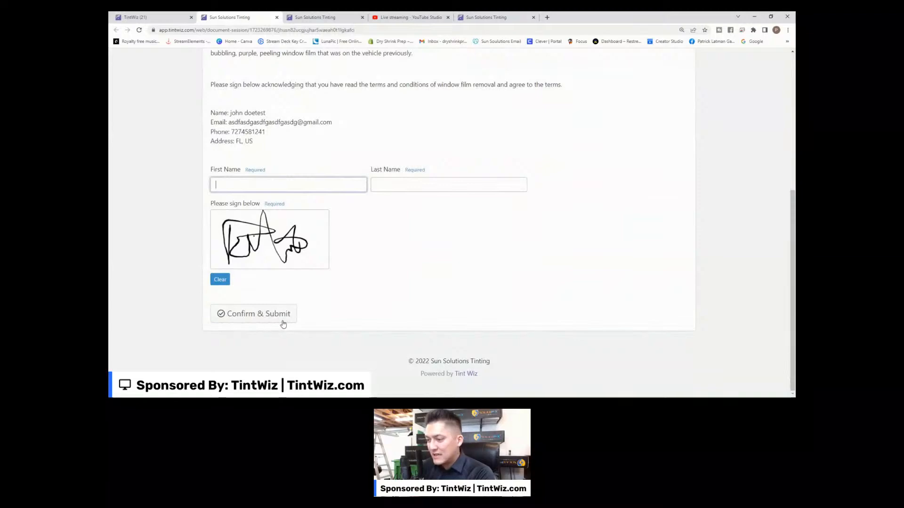
{"action": "scroll", "coordinate": [349, 317], "scroll_direction": "up", "scroll_amount": 5}
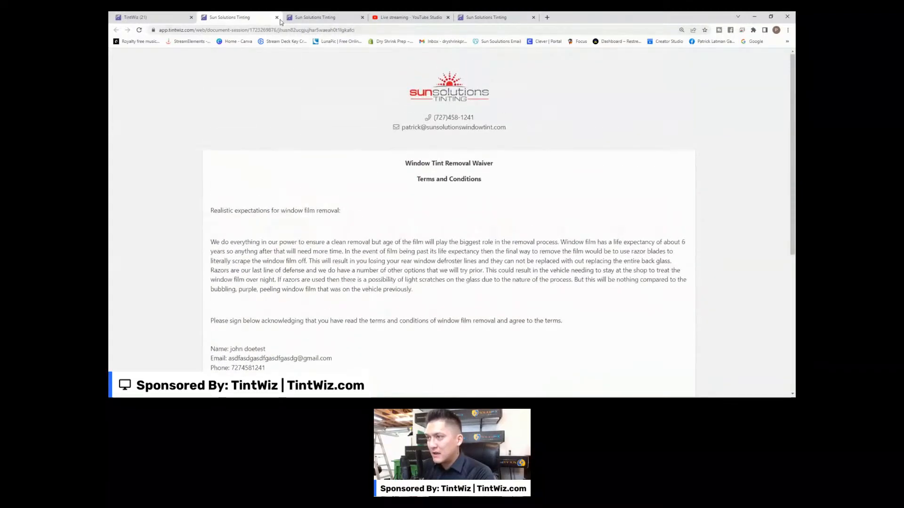
{"action": "left_click", "coordinate": [277, 17]}
Close the Window Tint Removal Waiver details modal to see the project's Documents list.
{"action": "left_click", "coordinate": [537, 71]}
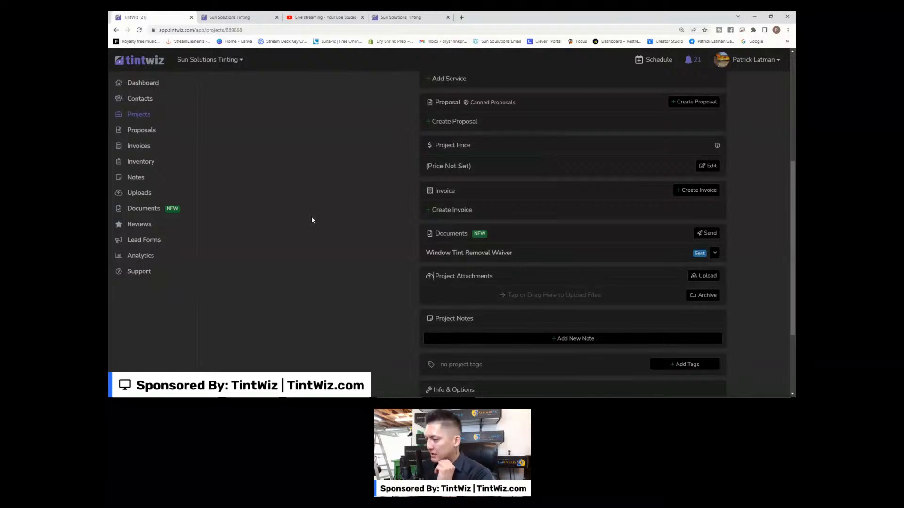
{"action": "scroll", "coordinate": [312, 220], "scroll_direction": "up", "scroll_amount": 3}
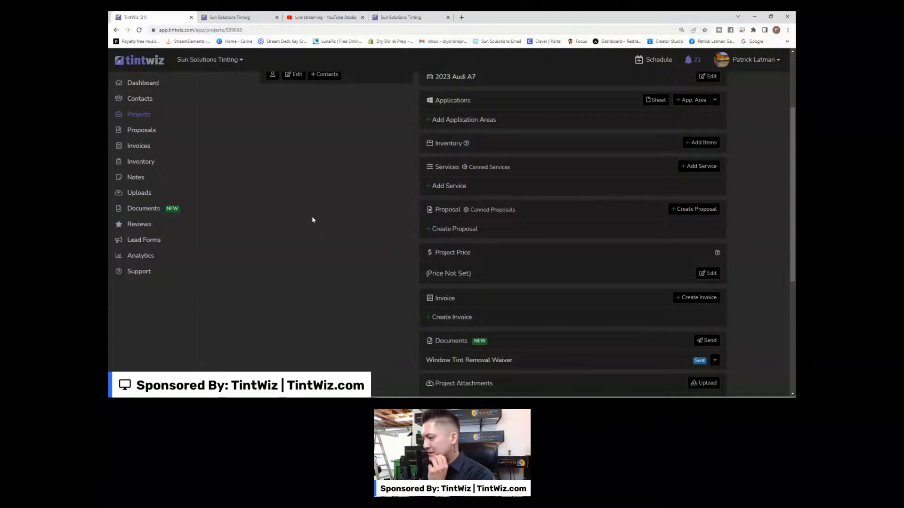
{"action": "scroll", "coordinate": [312, 220], "scroll_direction": "down", "scroll_amount": 5}
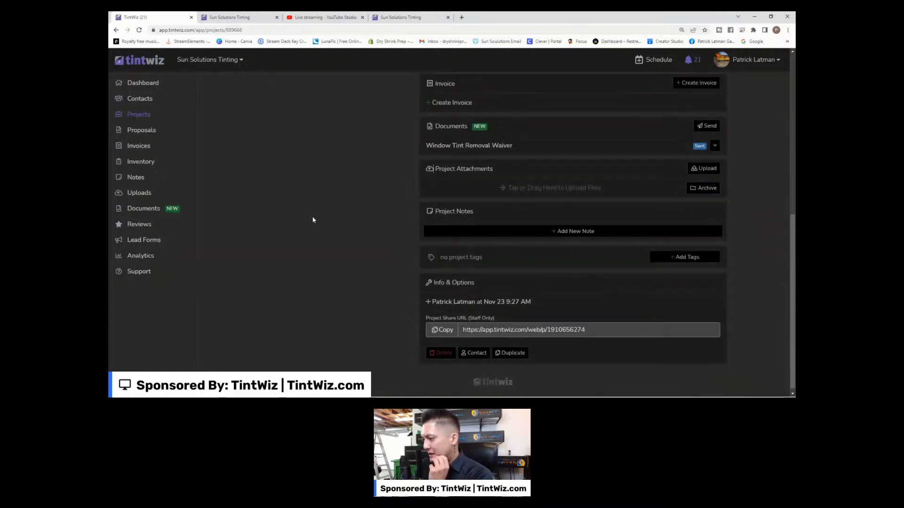
{"action": "scroll", "coordinate": [313, 220], "scroll_direction": "up", "scroll_amount": 4}
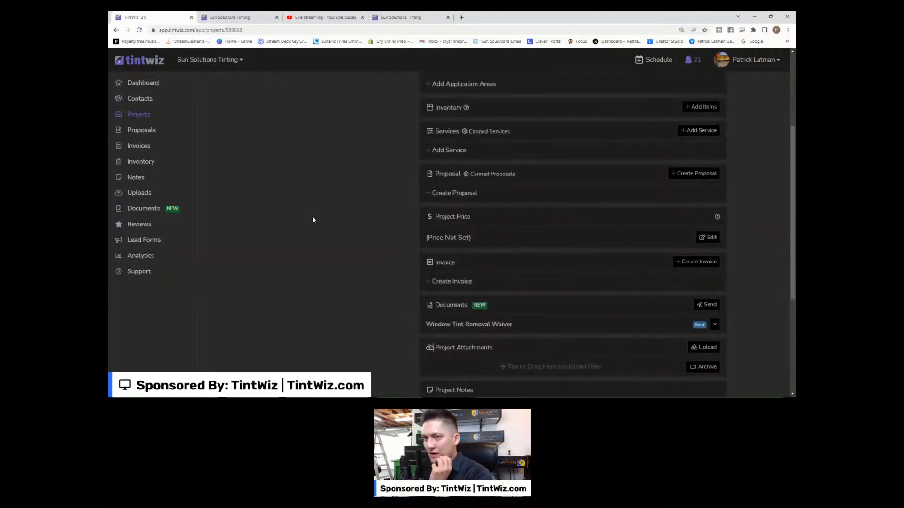